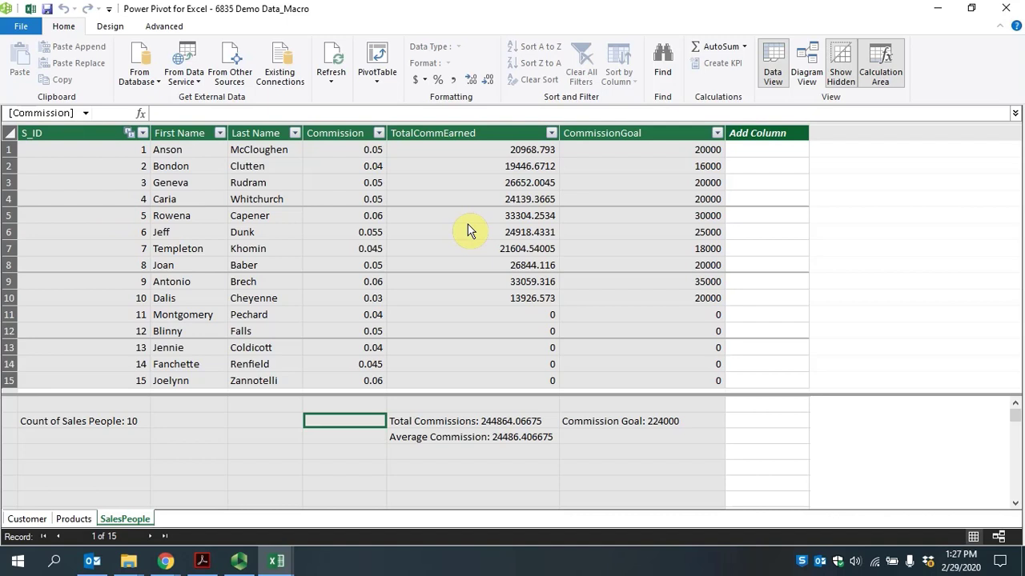
Review the Commission Goal, Total Commissions, Average Commission and Count of Sales People measures in the SalesPeople calculation area.
{"action": "left_click", "coordinate": [615, 423]}
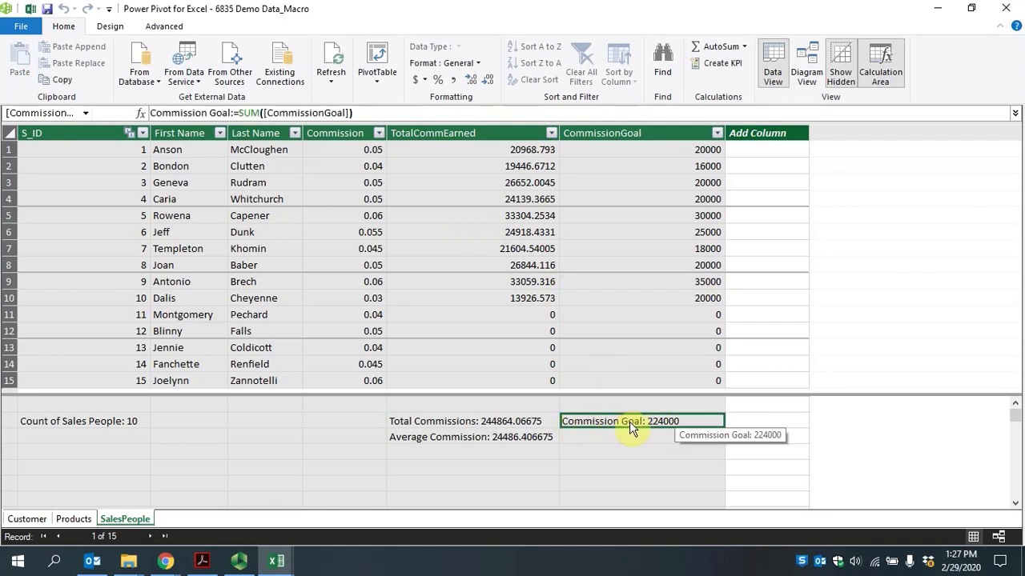
{"action": "left_click", "coordinate": [405, 424]}
{"action": "left_click", "coordinate": [419, 440]}
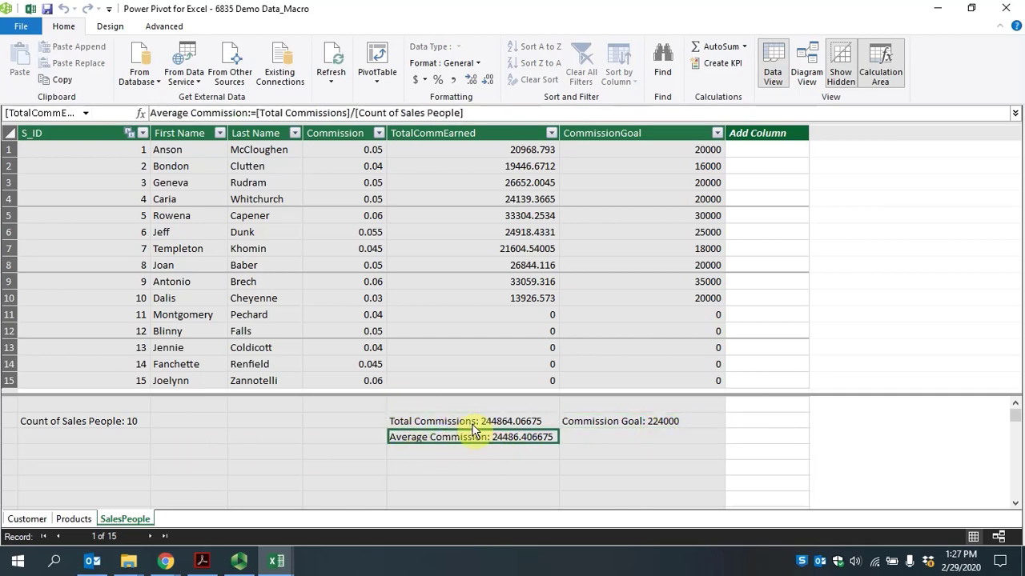
{"action": "left_click", "coordinate": [461, 423]}
{"action": "left_click", "coordinate": [463, 439]}
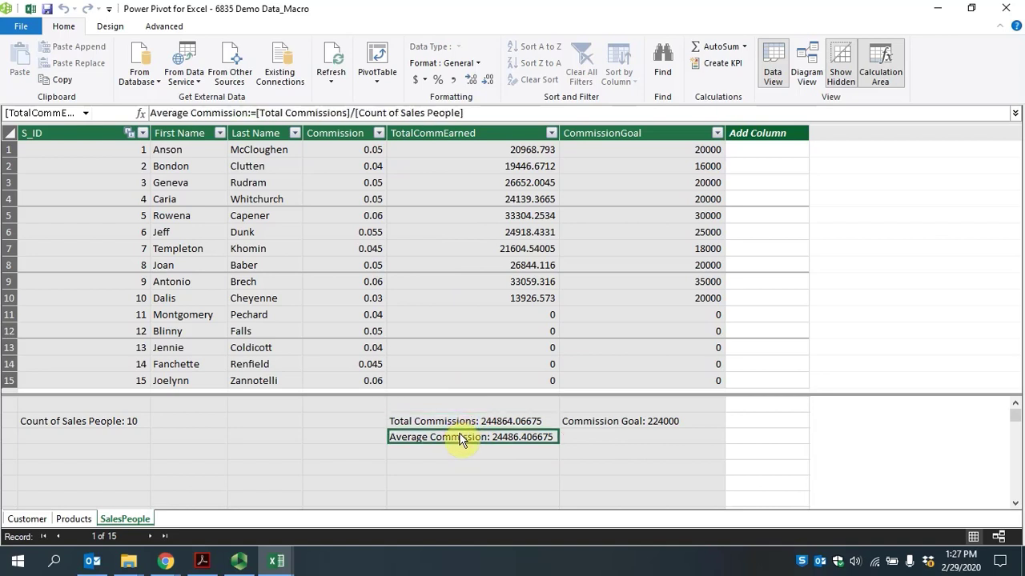
{"action": "left_click", "coordinate": [116, 423]}
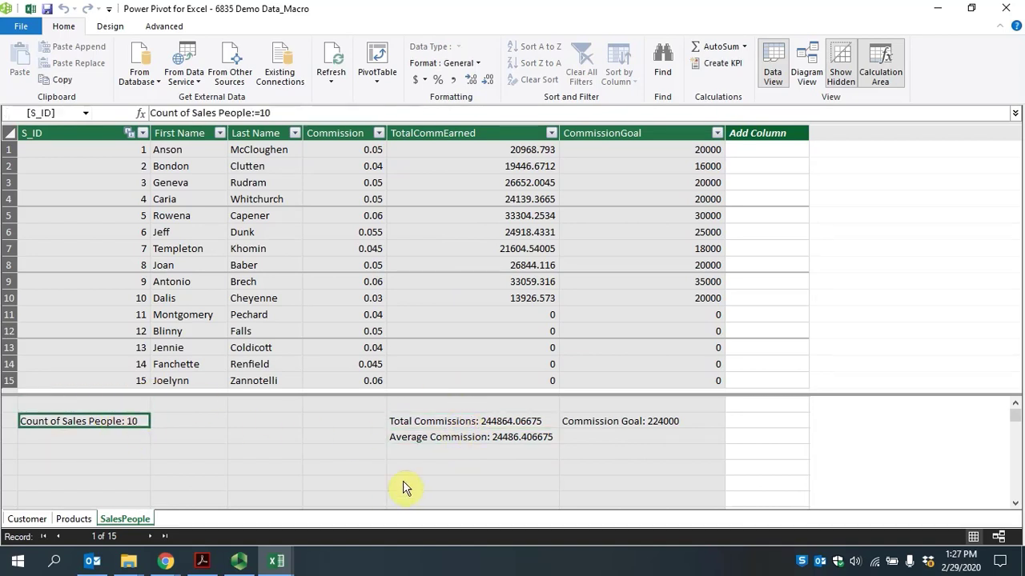
{"action": "left_click", "coordinate": [613, 426]}
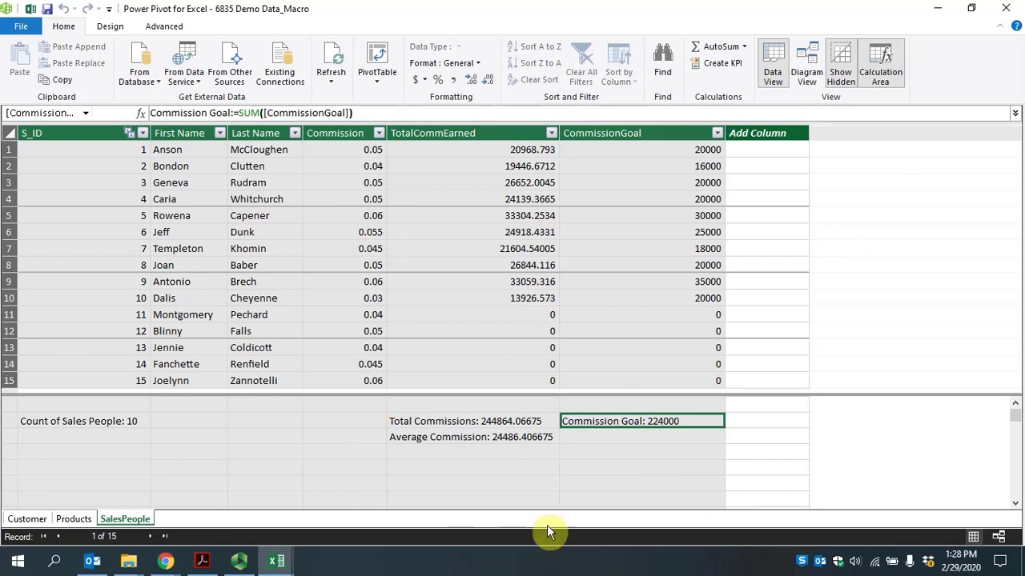
{"action": "left_click", "coordinate": [630, 456]}
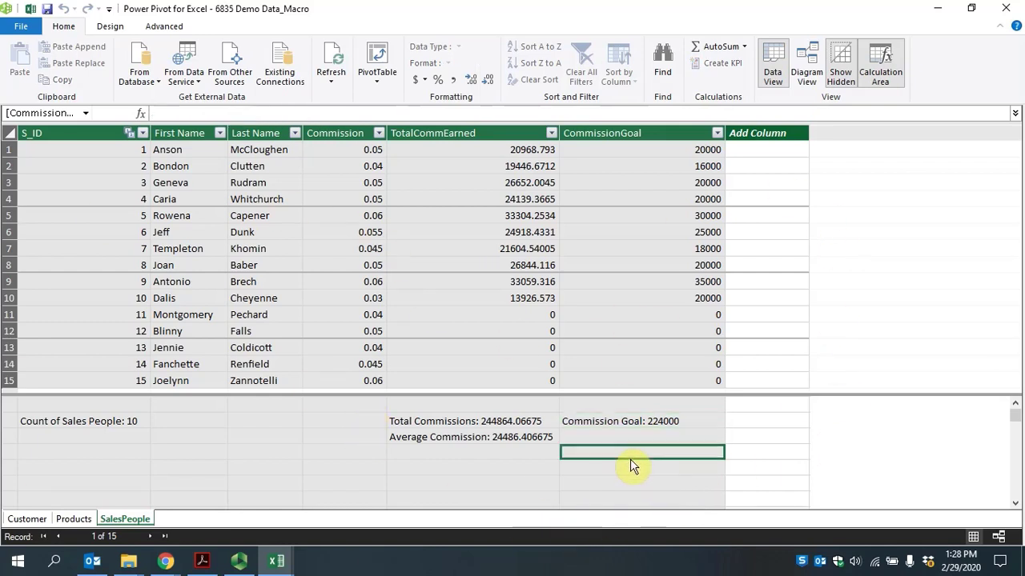
{"action": "left_click", "coordinate": [480, 424]}
{"action": "left_click", "coordinate": [578, 426]}
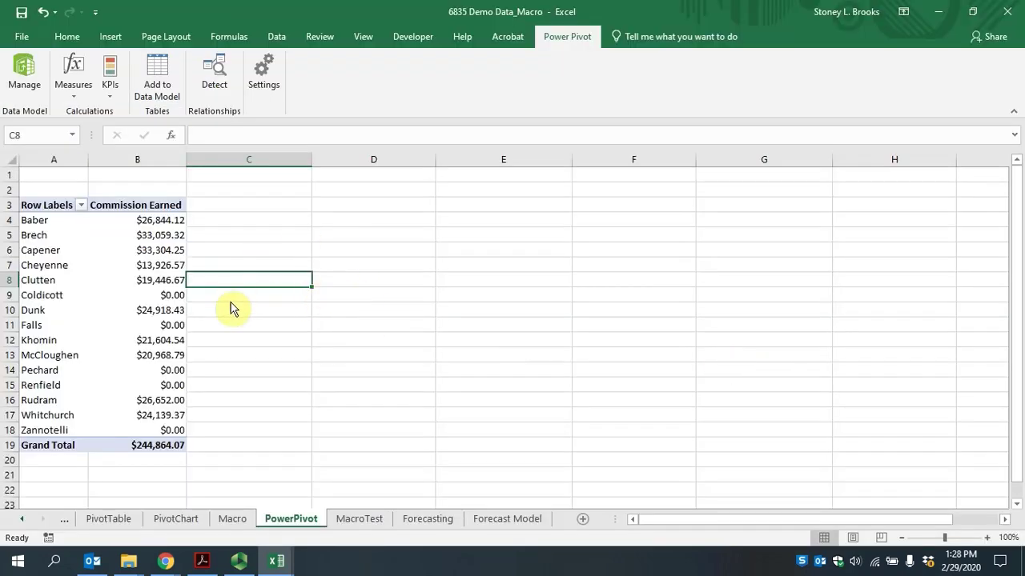
Start a new KPI for the PowerPivot sheet's PivotTable with Total Commissions as its base field.
{"action": "left_click", "coordinate": [75, 283]}
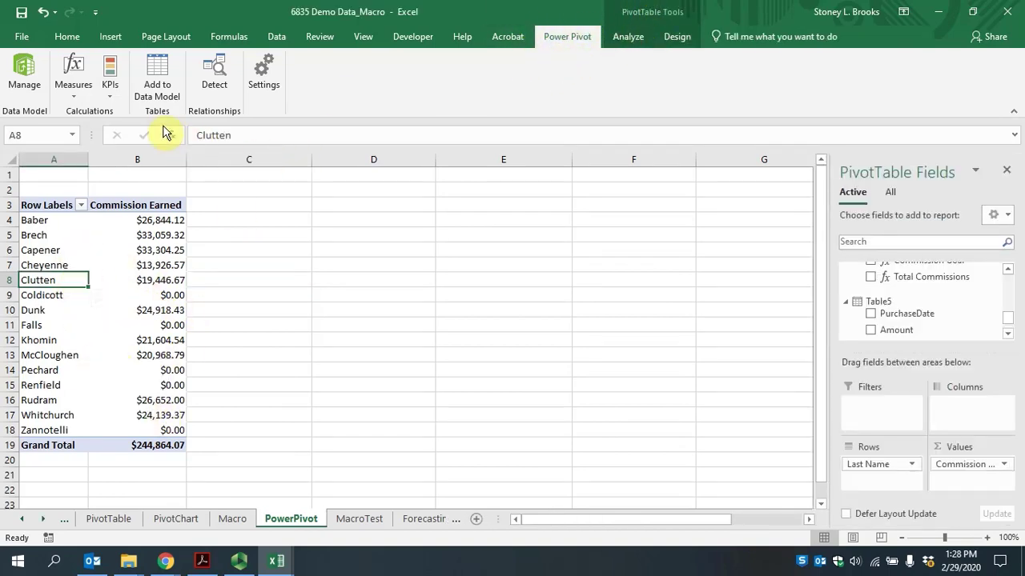
{"action": "left_click", "coordinate": [110, 95]}
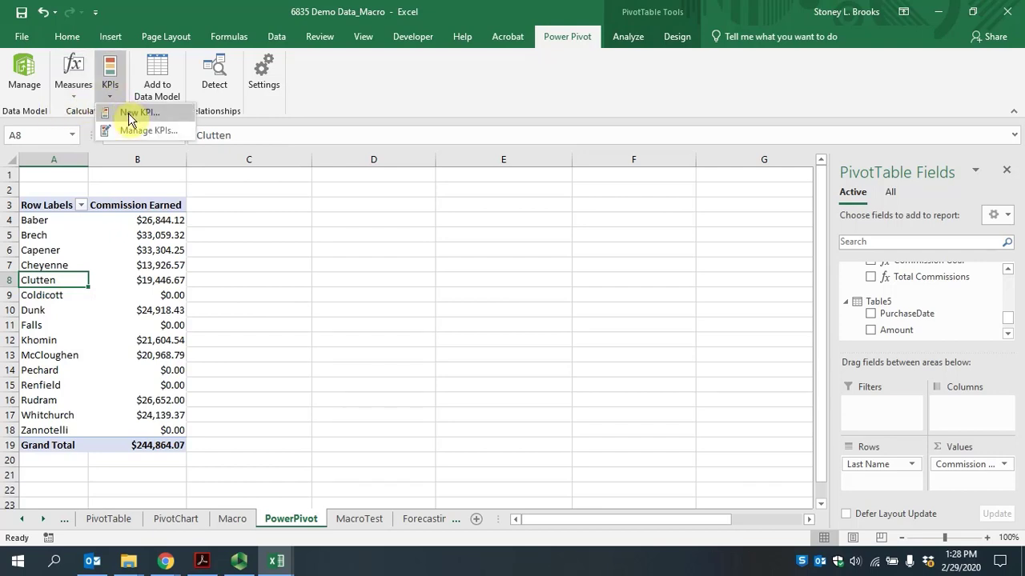
{"action": "left_click", "coordinate": [130, 113]}
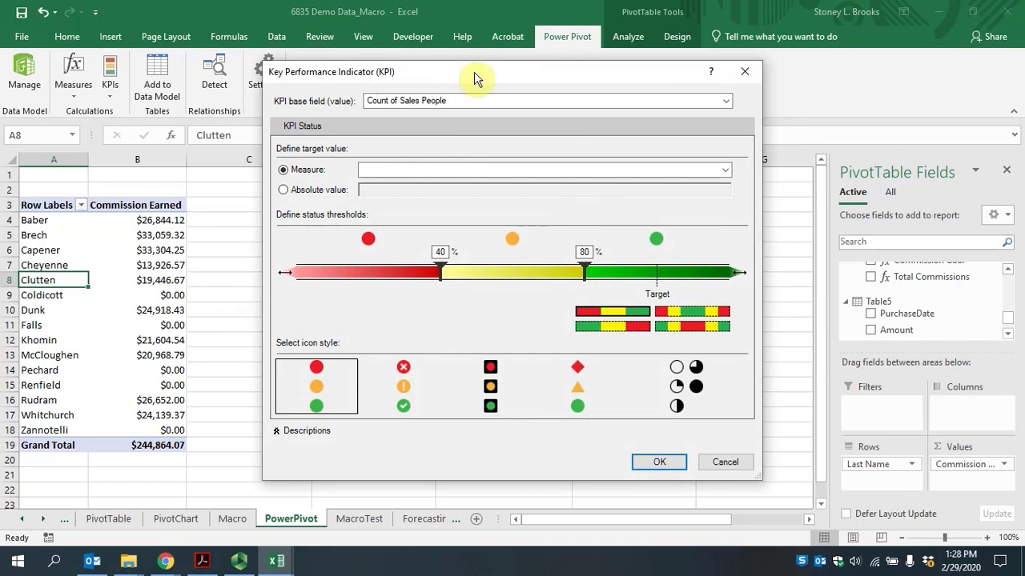
{"action": "left_click_drag", "start_coordinate": [478, 76], "coordinate": [460, 82]}
{"action": "left_click", "coordinate": [461, 102]}
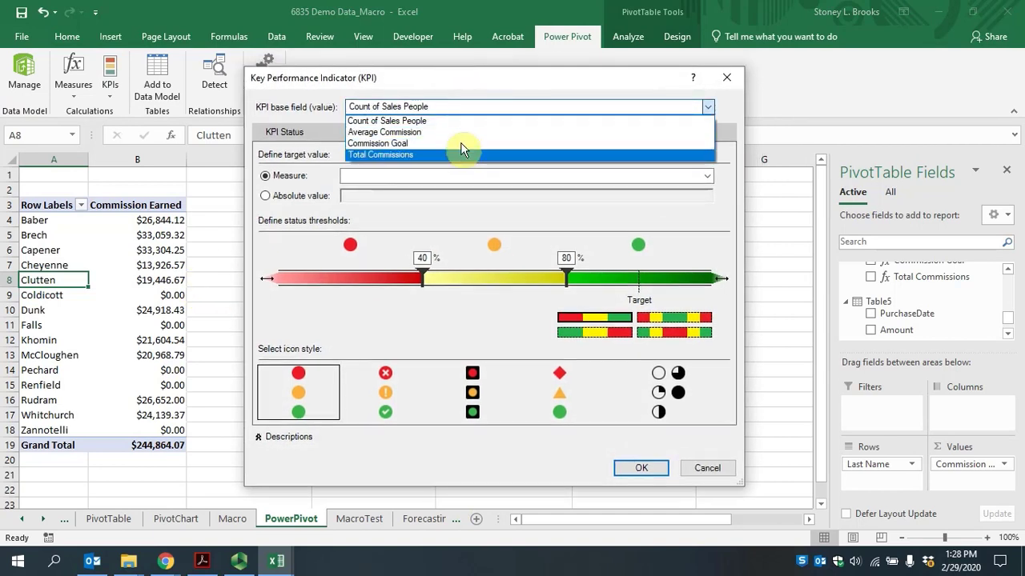
{"action": "left_click", "coordinate": [478, 91]}
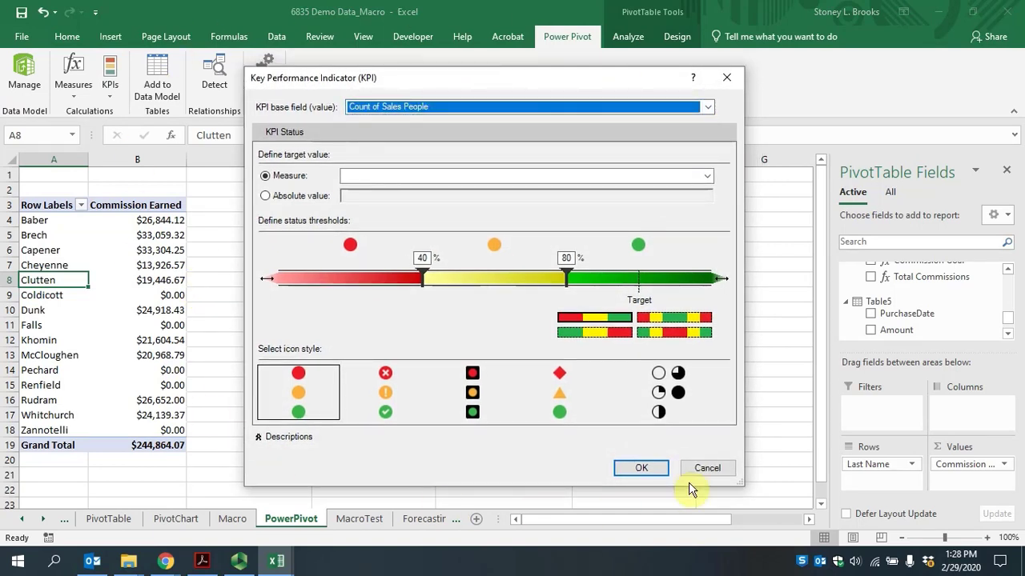
{"action": "left_click", "coordinate": [710, 109]}
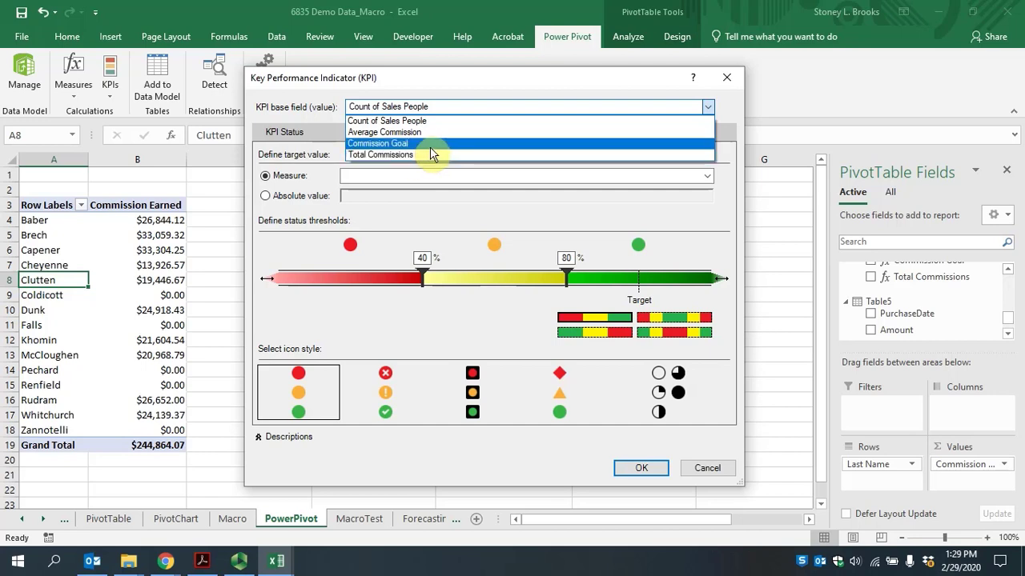
{"action": "left_click", "coordinate": [381, 156]}
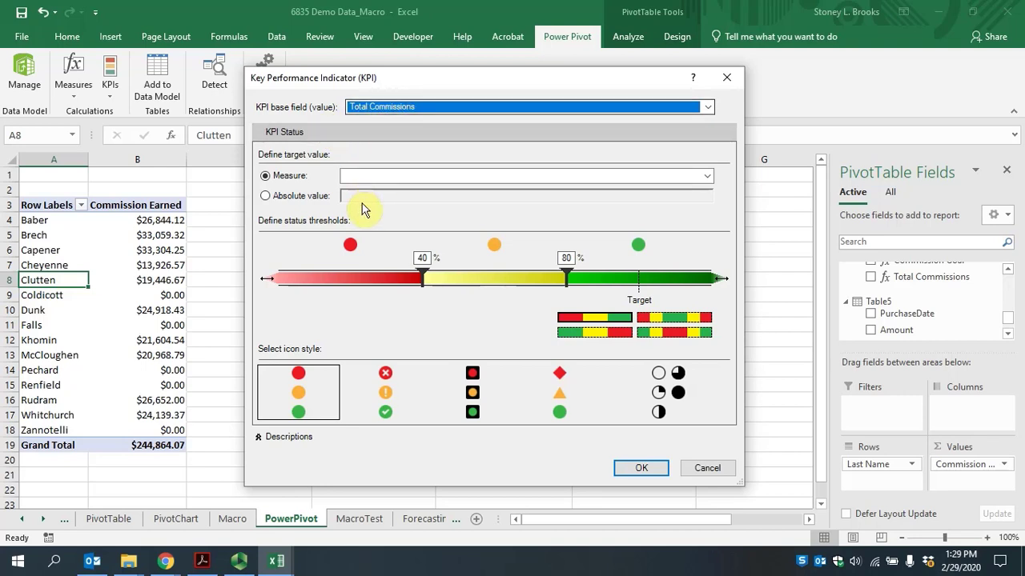
Define the KPI's target value by the Commission Goal measure rather than an absolute value.
{"action": "left_click", "coordinate": [346, 176]}
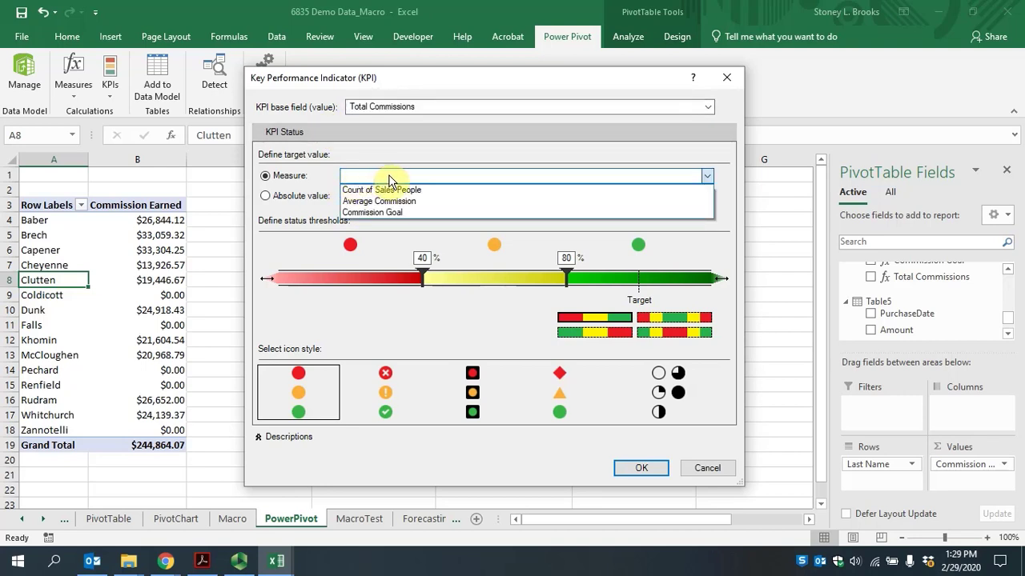
{"action": "left_click", "coordinate": [298, 177]}
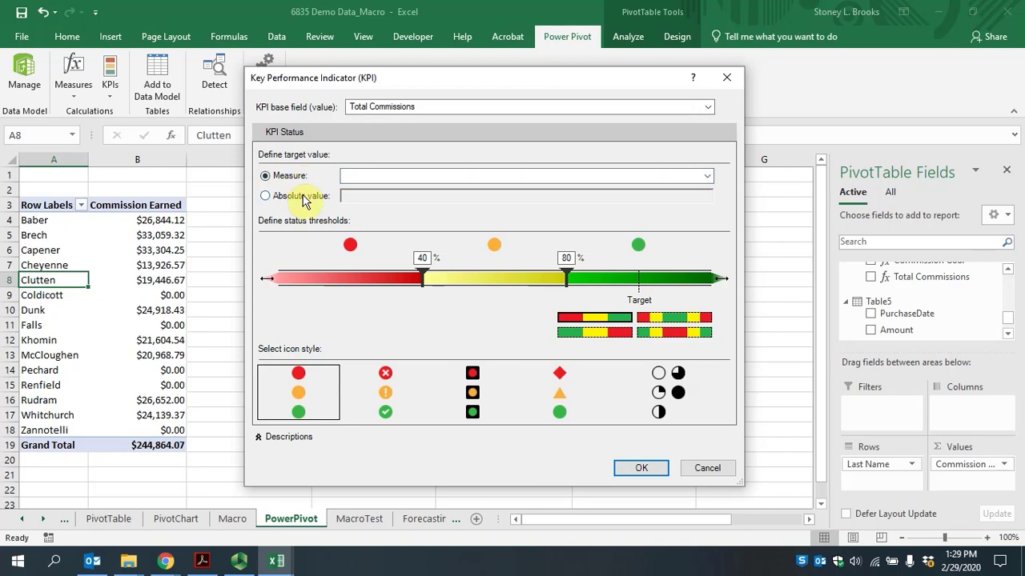
{"action": "left_click", "coordinate": [366, 176]}
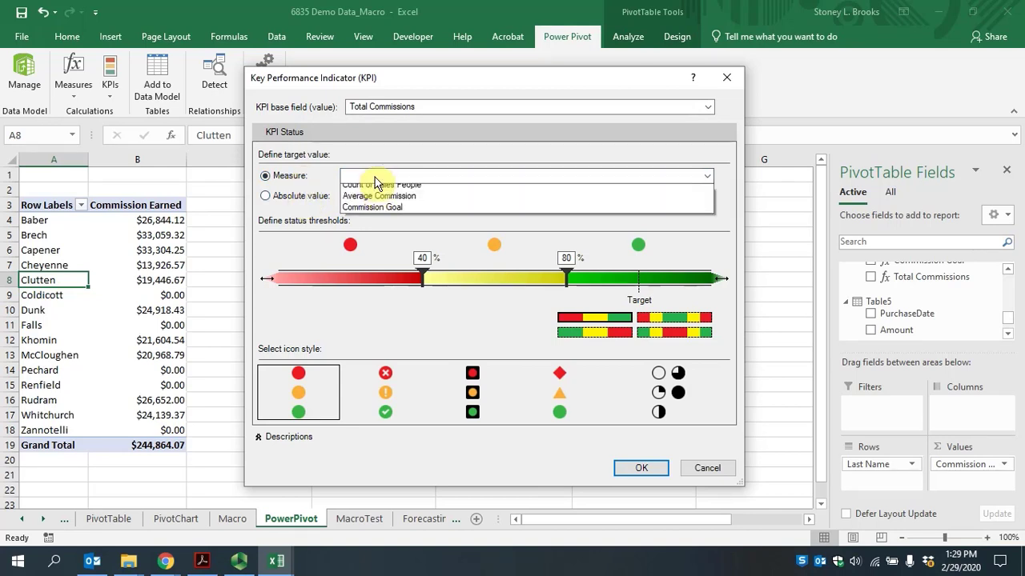
{"action": "left_click", "coordinate": [405, 213]}
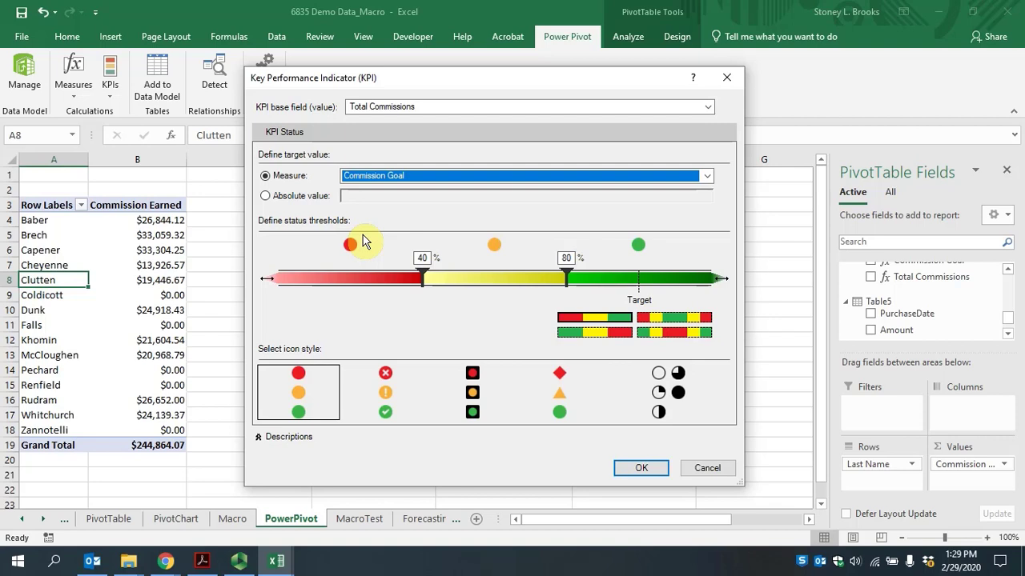
{"action": "left_click", "coordinate": [315, 197]}
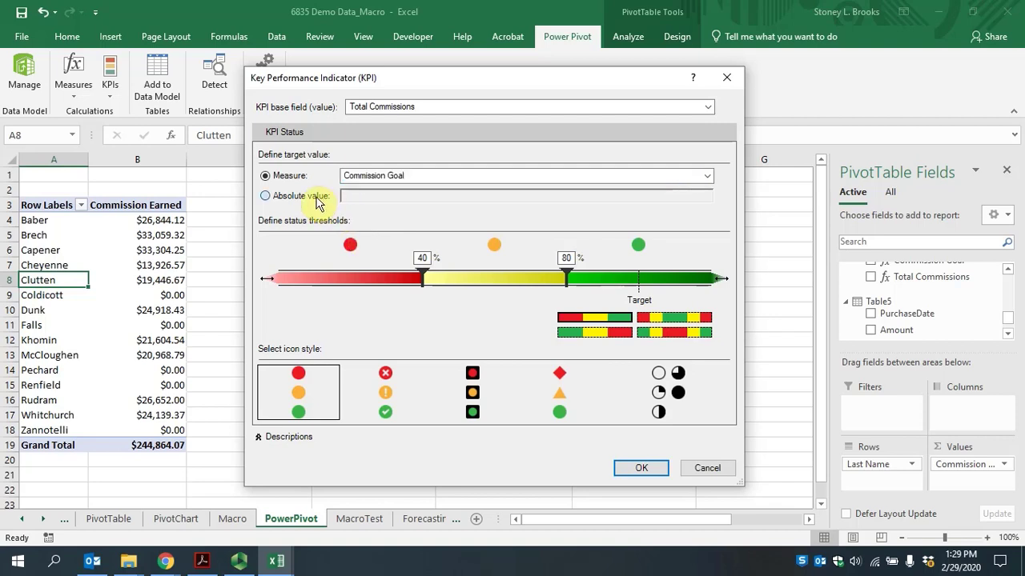
{"action": "left_click", "coordinate": [265, 175]}
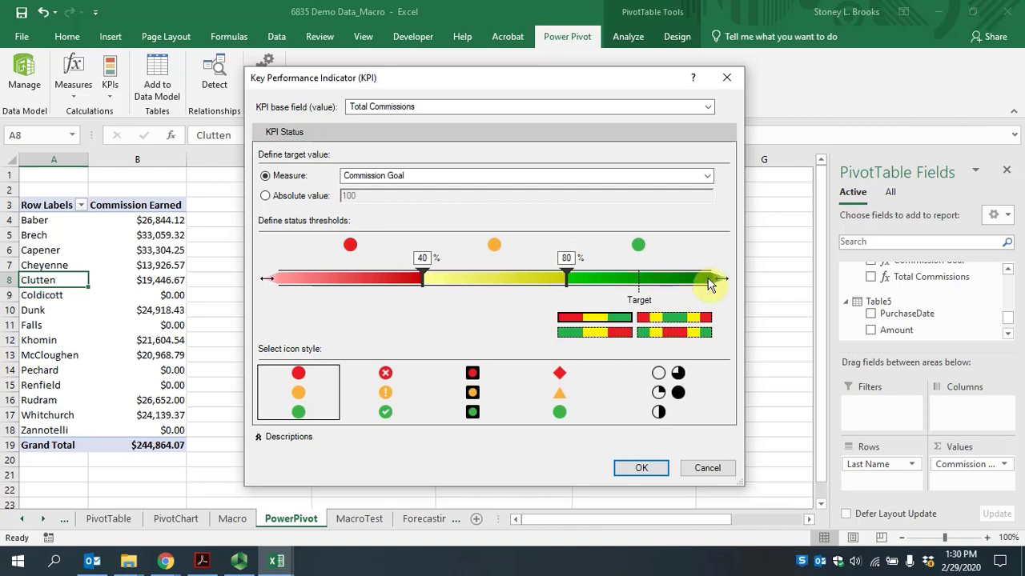
Try the alternative status threshold colour patterns and return to the red-yellow-green pattern.
{"action": "left_click", "coordinate": [609, 331]}
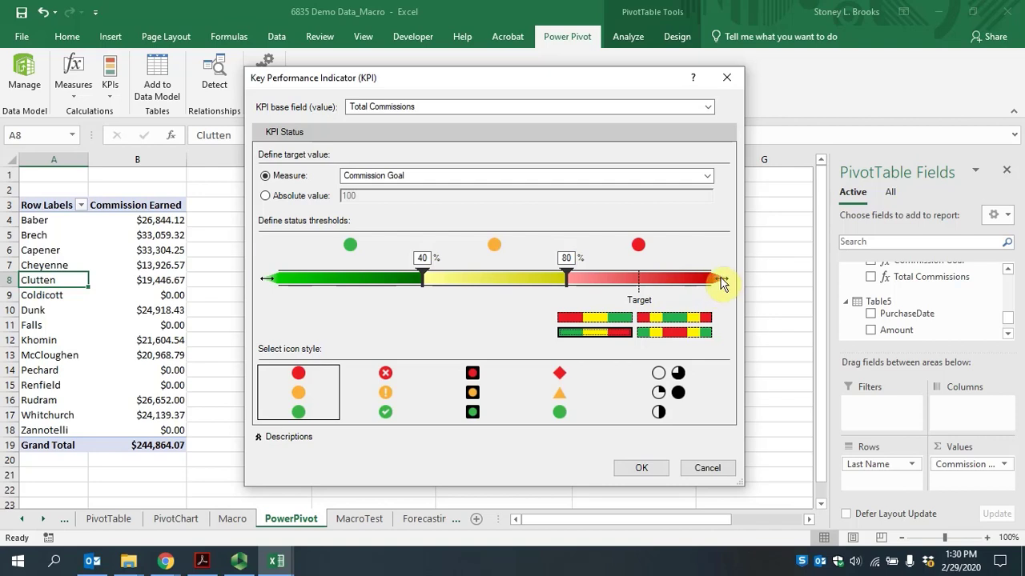
{"action": "left_click", "coordinate": [676, 319]}
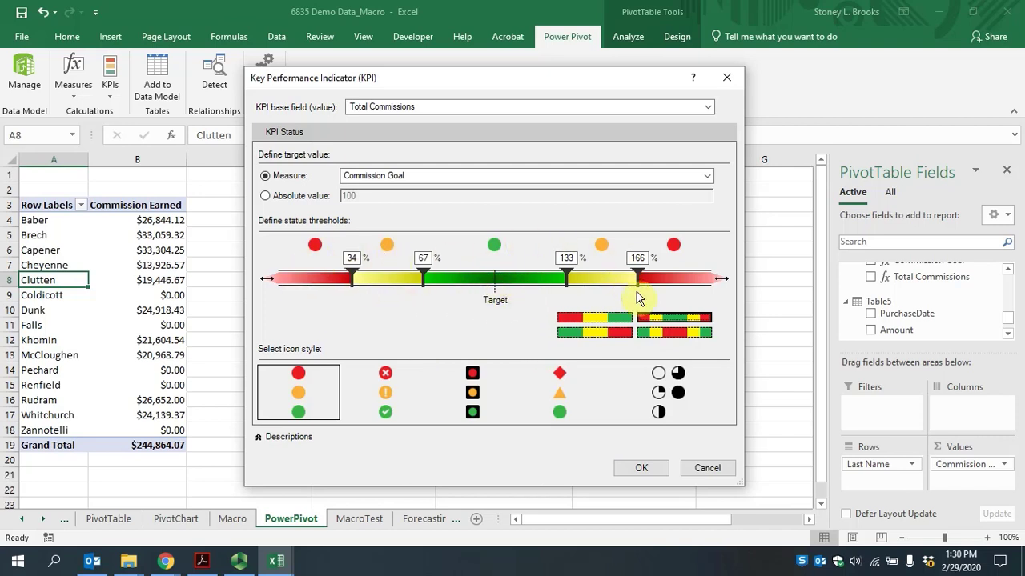
{"action": "left_click", "coordinate": [675, 330]}
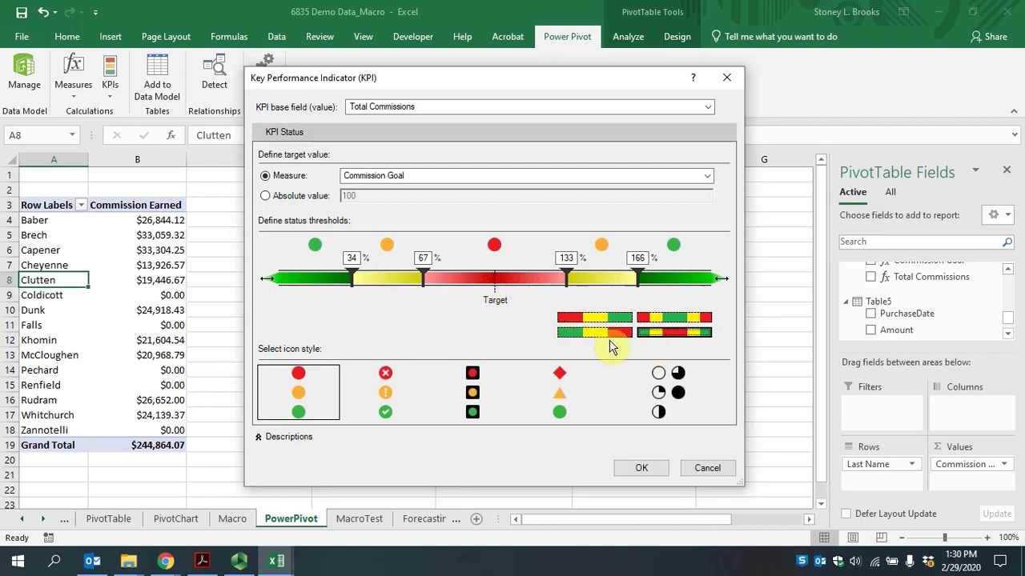
{"action": "left_click", "coordinate": [580, 319]}
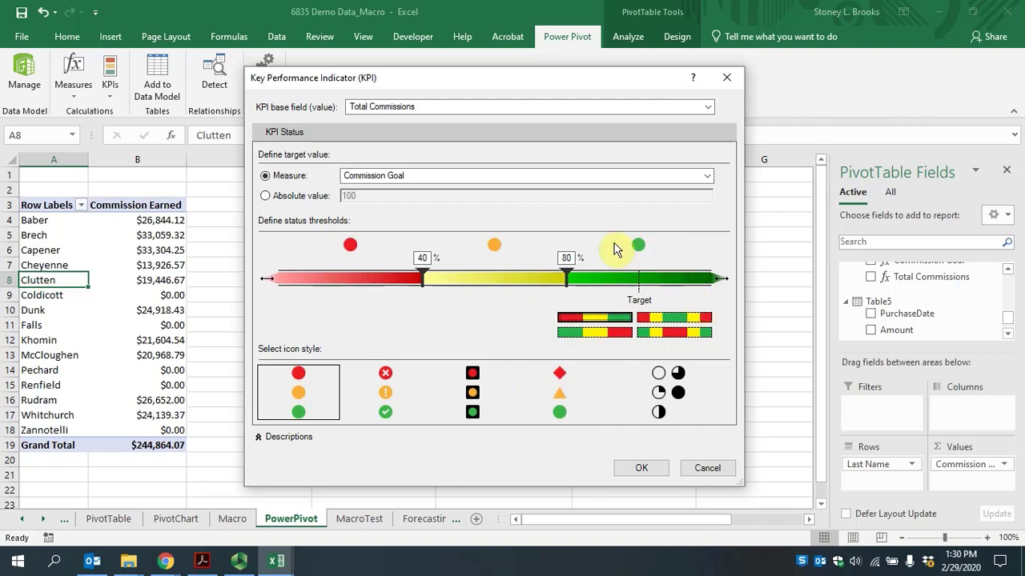
Set the KPI status thresholds to 75% and 100% with the plain red, amber and green circle icons, and create the KPI.
{"action": "left_click_drag", "start_coordinate": [566, 276], "coordinate": [640, 278]}
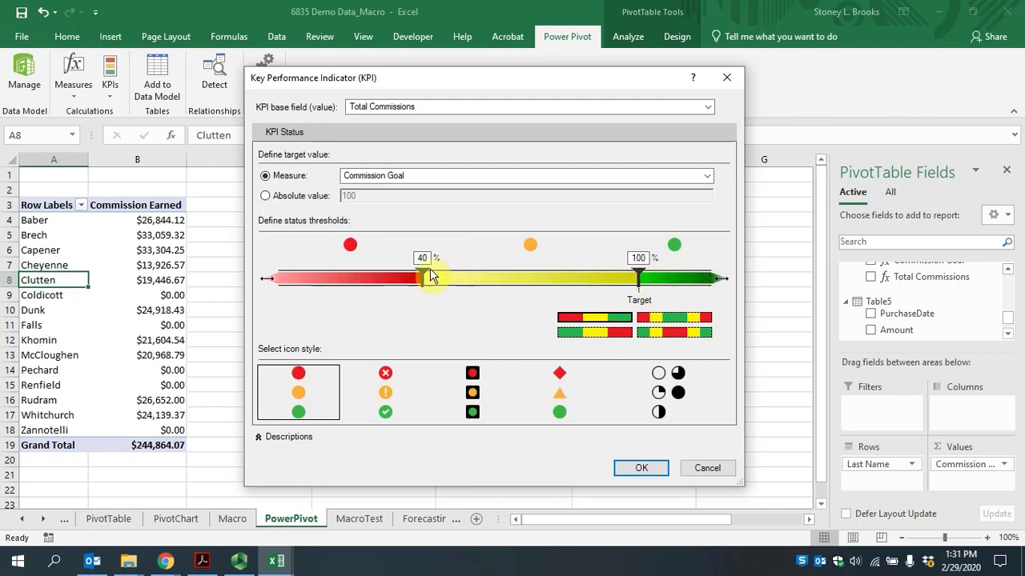
{"action": "left_click_drag", "start_coordinate": [425, 270], "coordinate": [549, 282]}
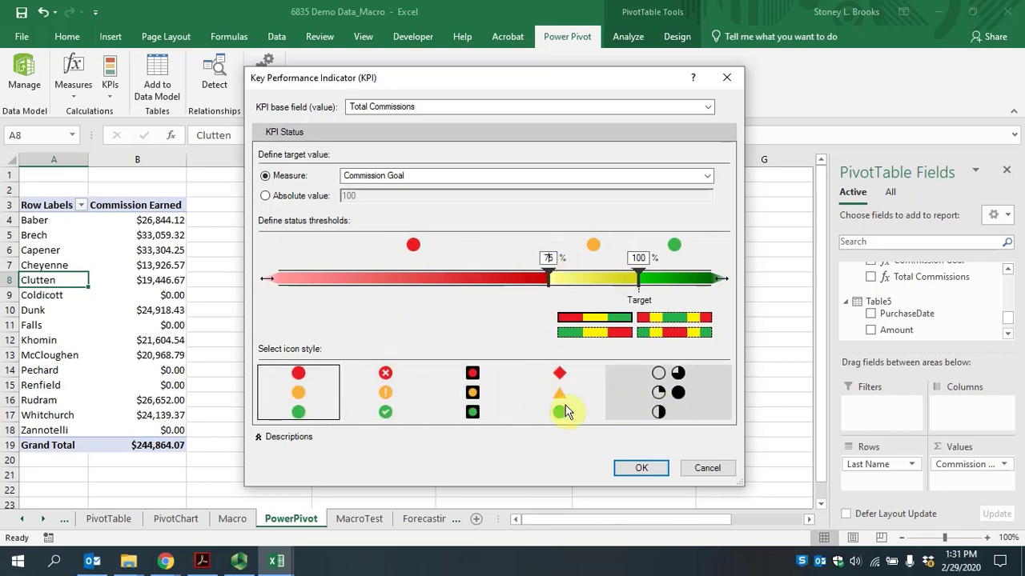
{"action": "left_click", "coordinate": [468, 404]}
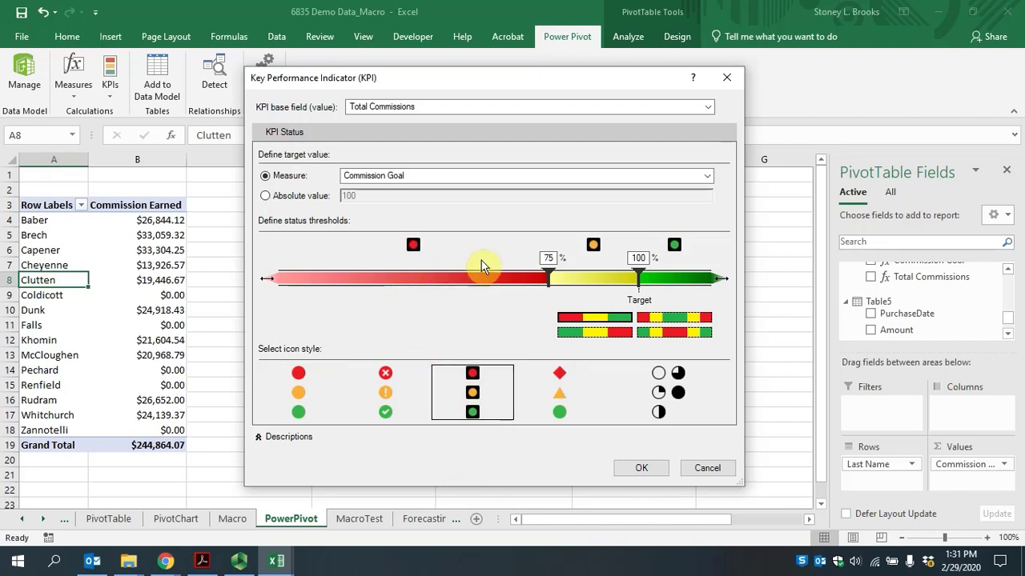
{"action": "left_click", "coordinate": [300, 396]}
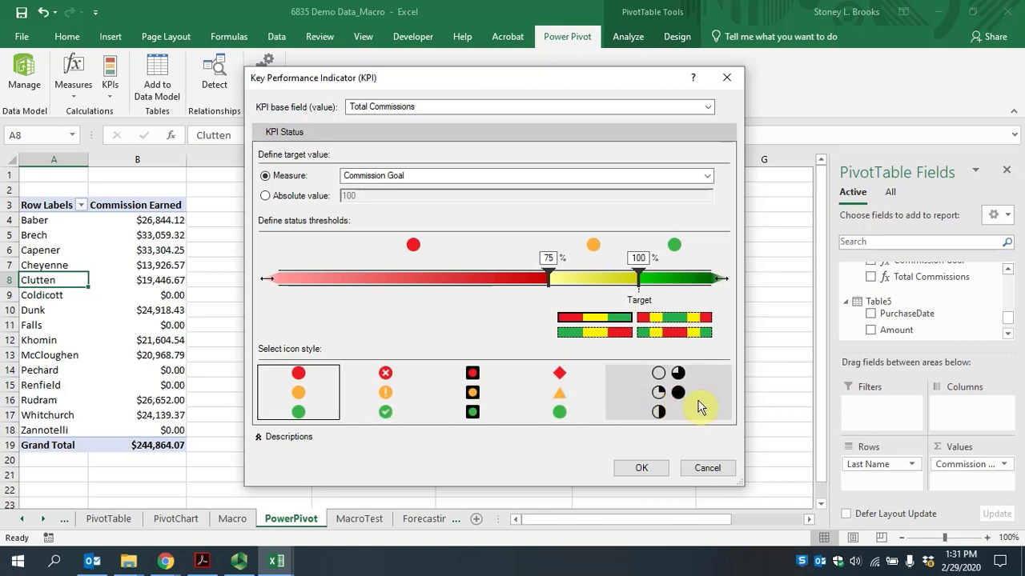
{"action": "left_click", "coordinate": [641, 468]}
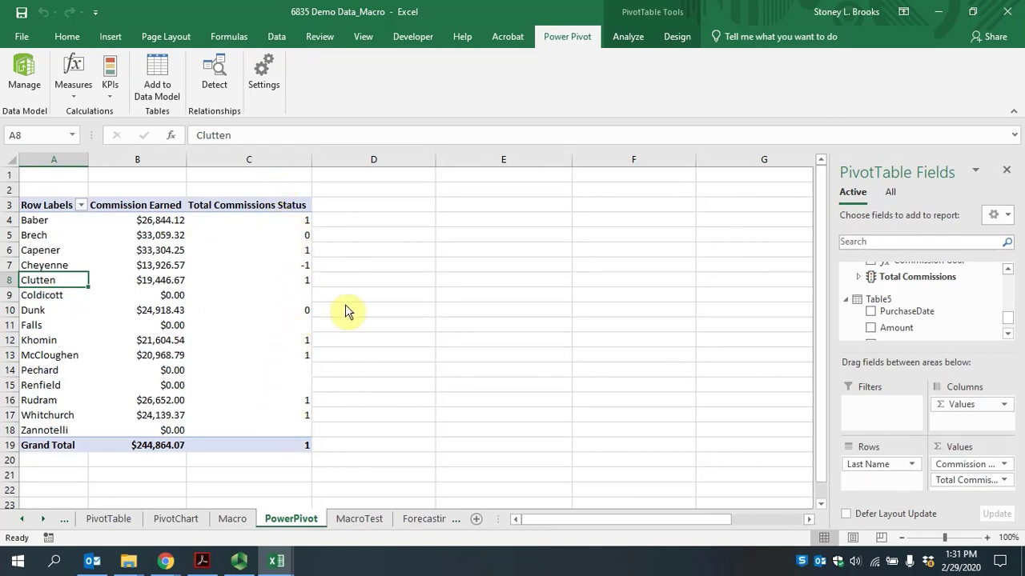
Collapse the Table5, Customer and Products tables in the PivotTable field list and locate the Total Commissions KPI under SalesPeople.
{"action": "left_click", "coordinate": [294, 221]}
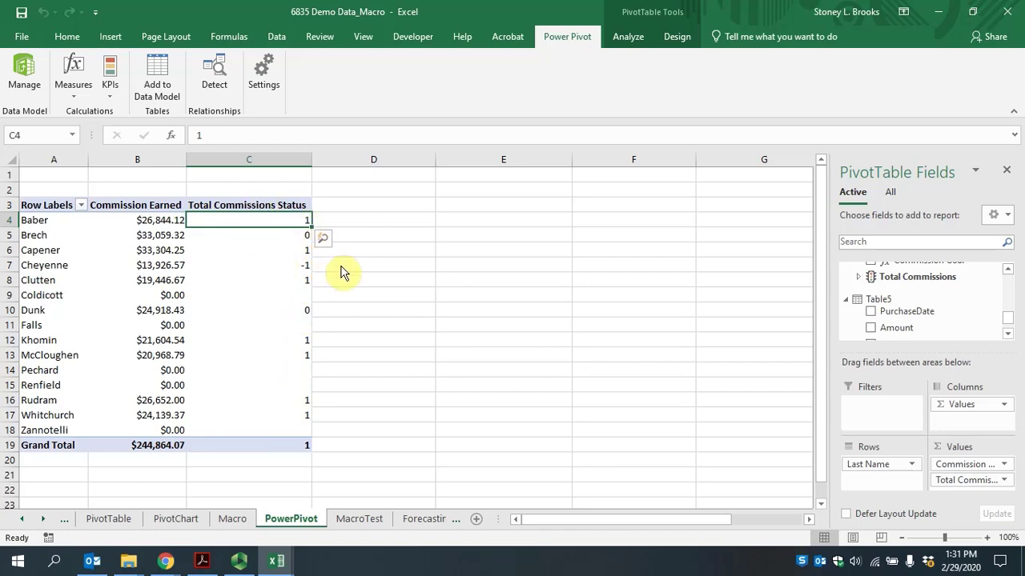
{"action": "left_click", "coordinate": [847, 299]}
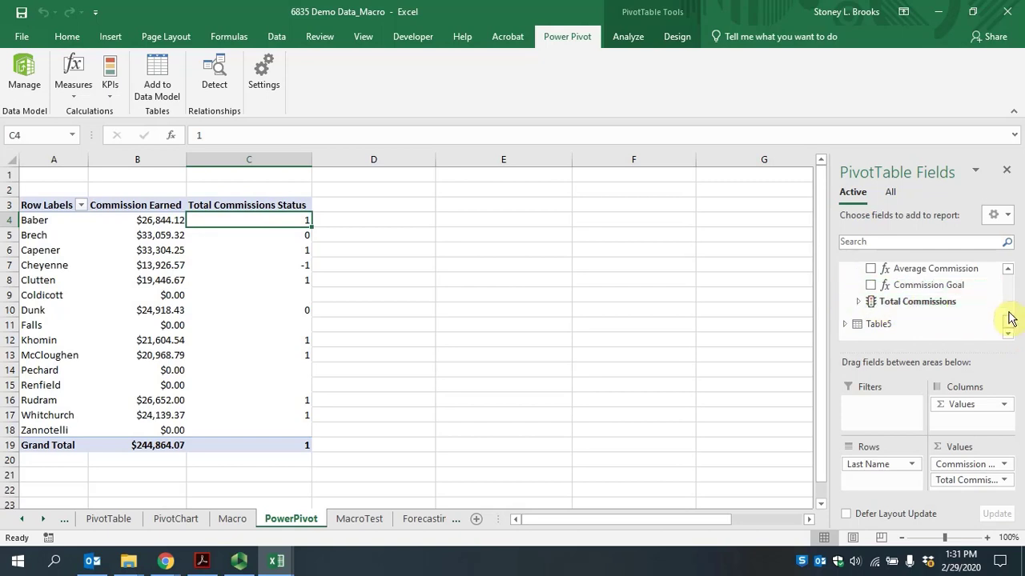
{"action": "left_click_drag", "start_coordinate": [1010, 320], "coordinate": [1011, 280]}
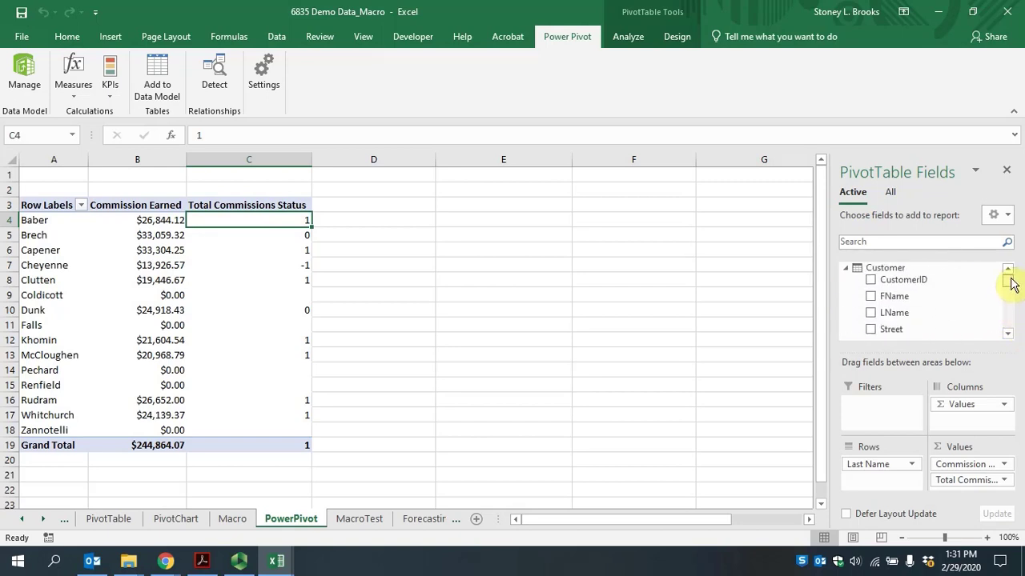
{"action": "left_click", "coordinate": [846, 267]}
{"action": "left_click", "coordinate": [845, 291]}
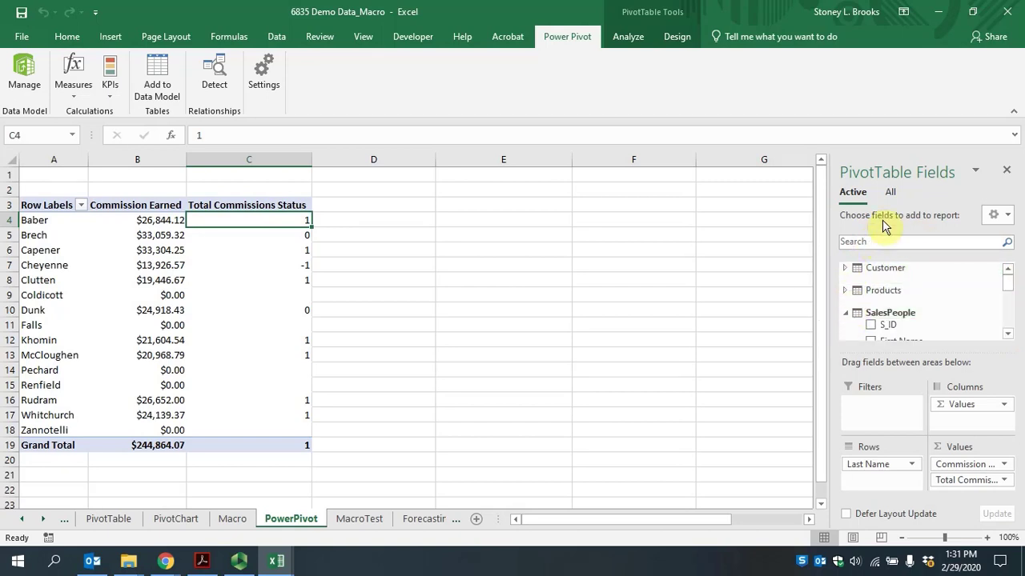
{"action": "left_click", "coordinate": [1009, 336]}
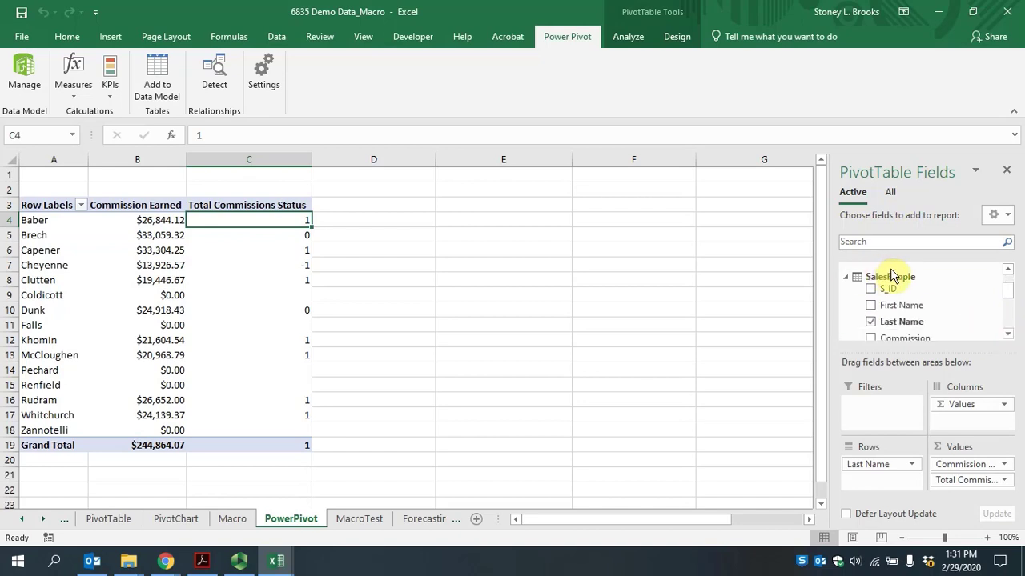
{"action": "left_click", "coordinate": [1009, 336]}
{"action": "left_click", "coordinate": [1009, 336]}
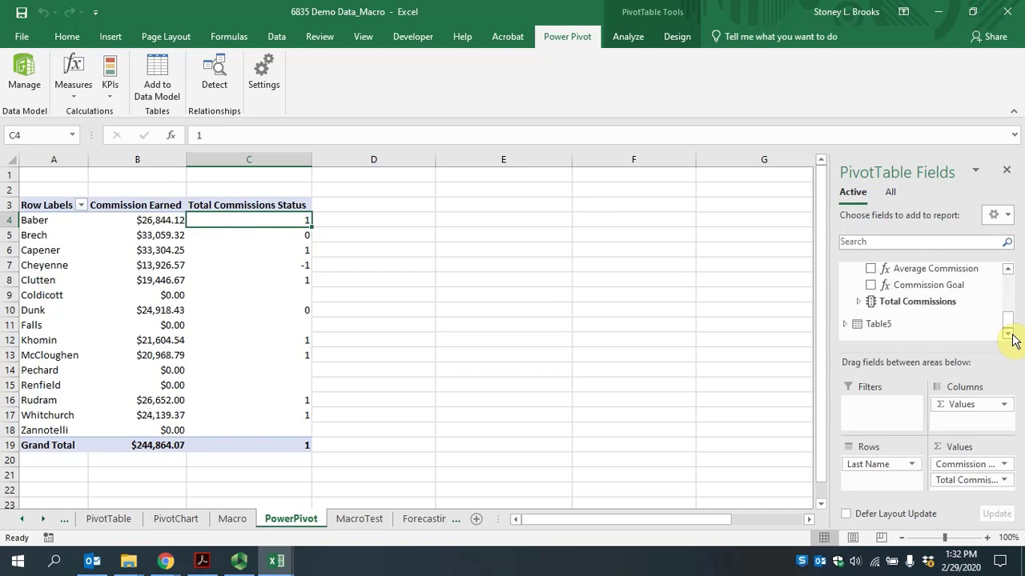
Expand the Total Commissions KPI in the field list, then remove and re-add its Status field to display the status icons in the PivotTable.
{"action": "left_click", "coordinate": [859, 302]}
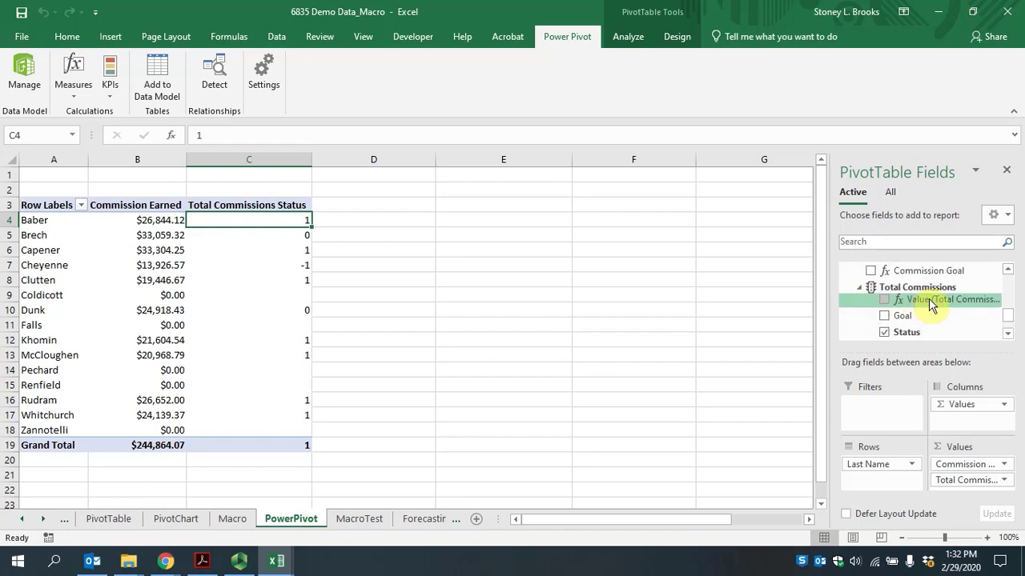
{"action": "left_click", "coordinate": [1007, 333]}
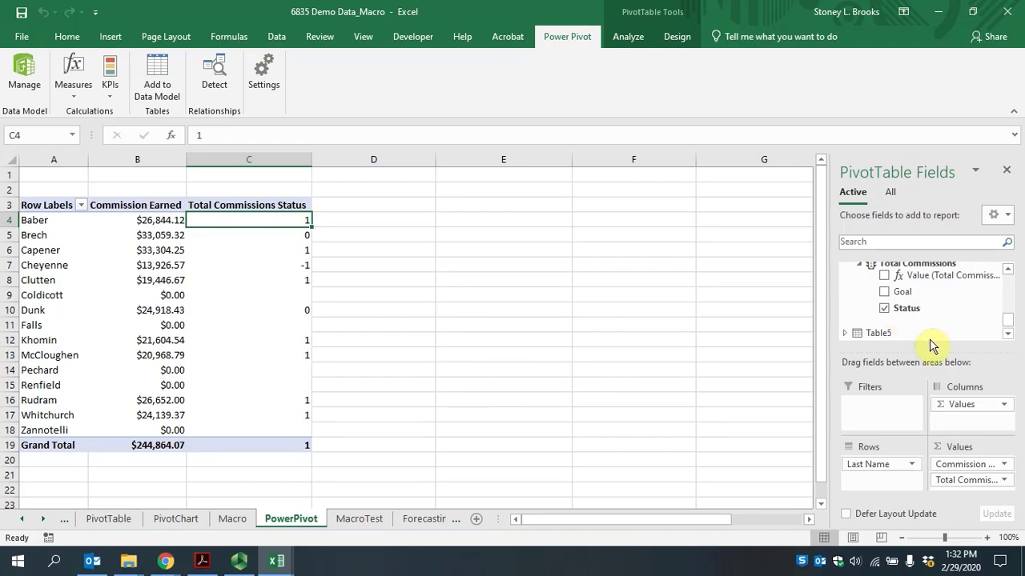
{"action": "left_click", "coordinate": [884, 309]}
{"action": "left_click", "coordinate": [886, 309]}
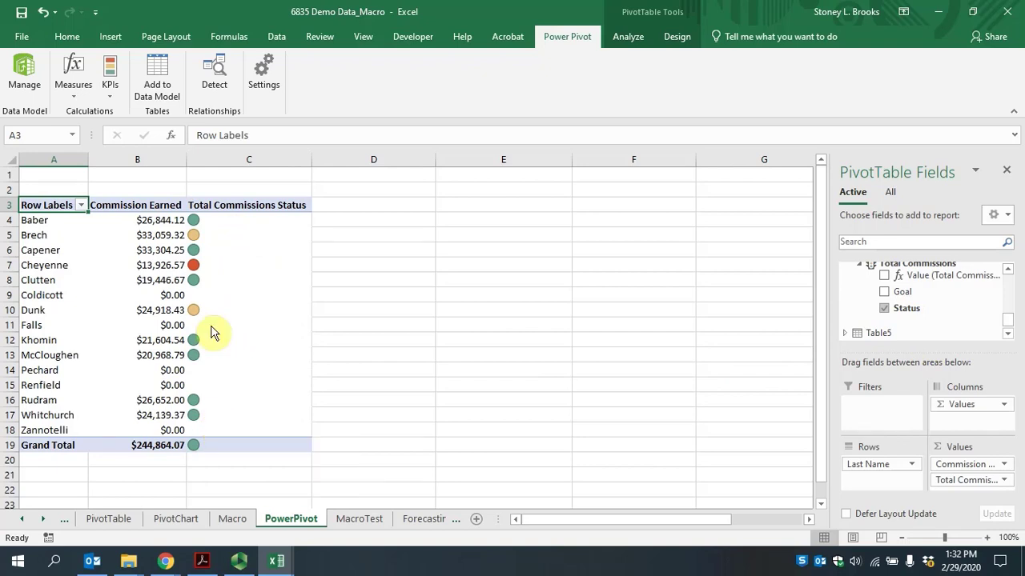
Examine the salespeople's commissions earned against their green, amber and red Total Commissions Status icons.
{"action": "left_click", "coordinate": [147, 224]}
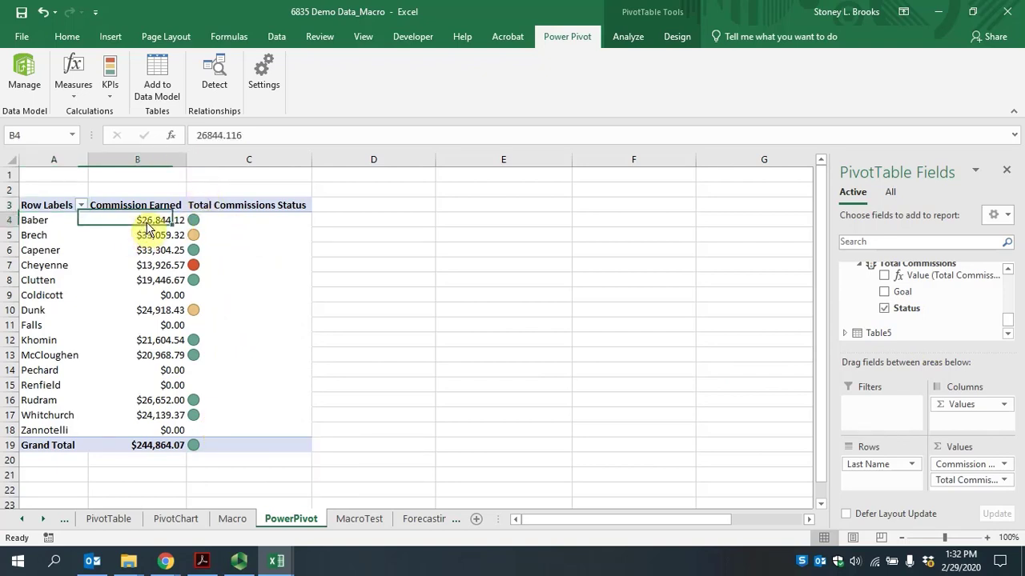
{"action": "left_click", "coordinate": [56, 223]}
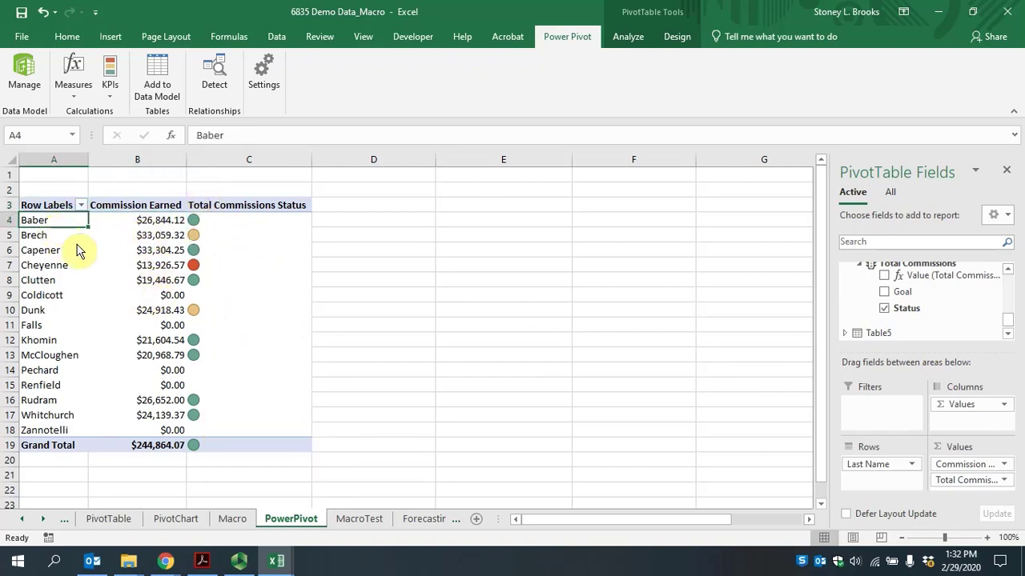
{"action": "left_click", "coordinate": [204, 224]}
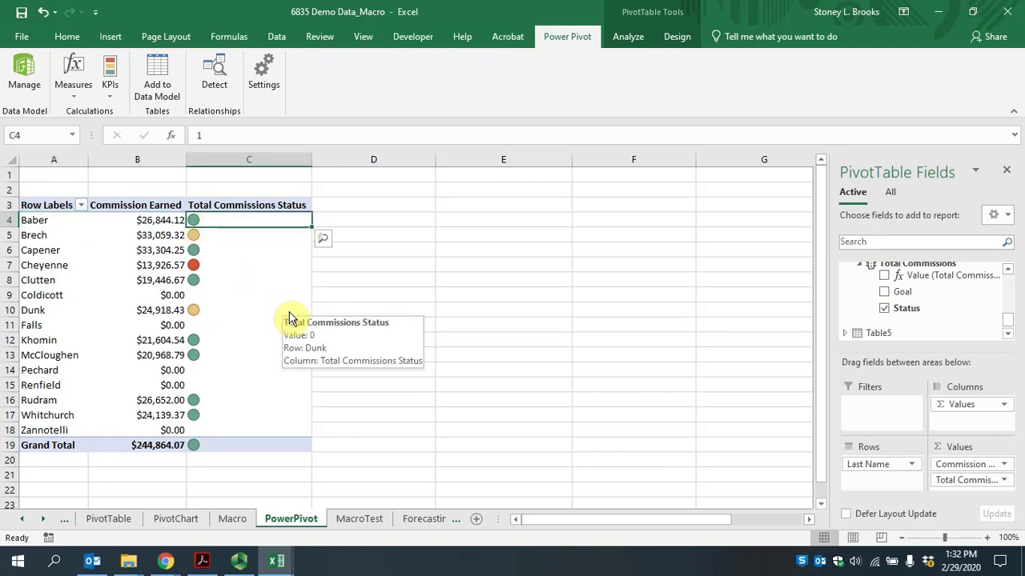
{"action": "left_click", "coordinate": [47, 280]}
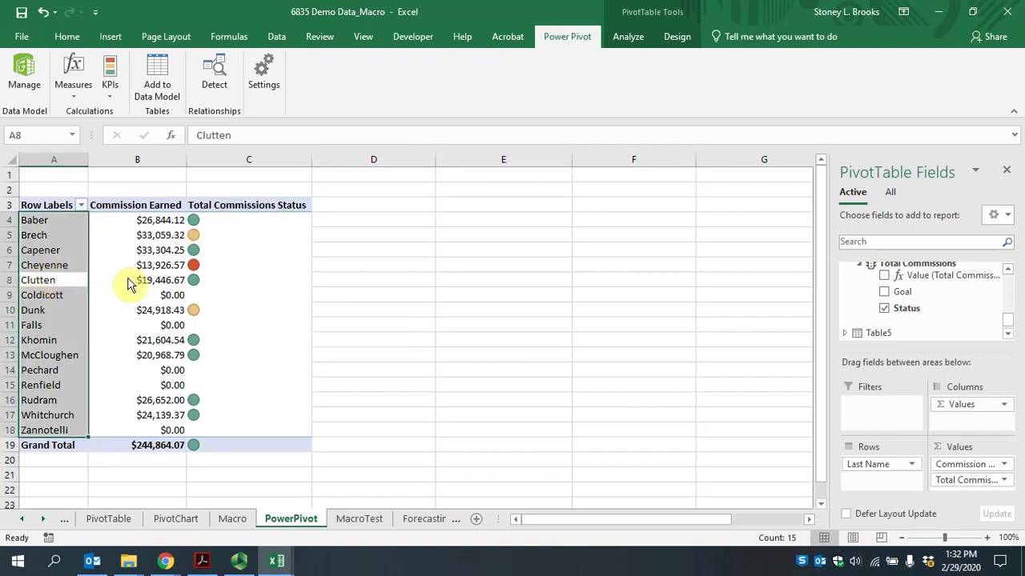
{"action": "left_click", "coordinate": [199, 266]}
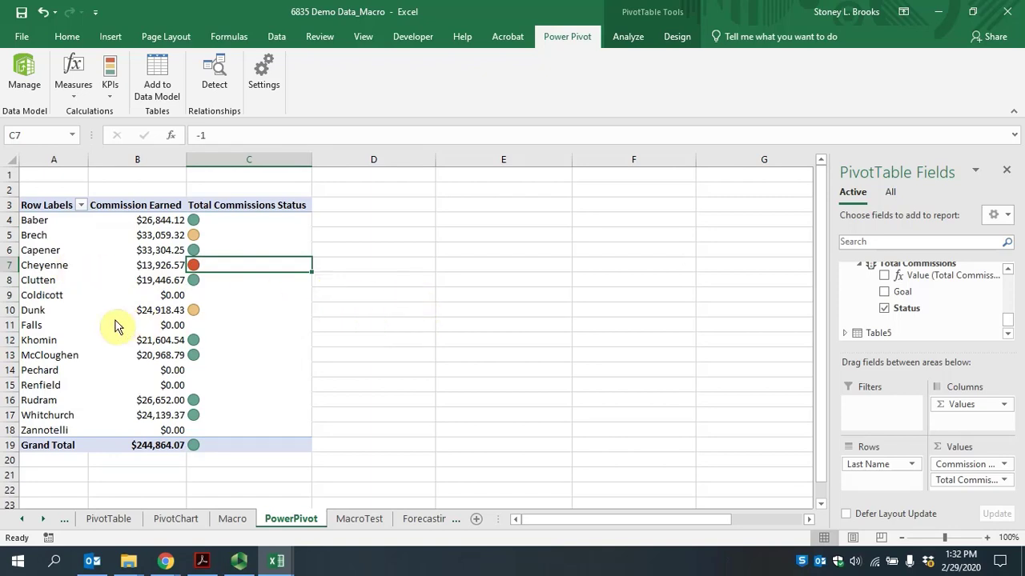
{"action": "left_click", "coordinate": [177, 314]}
{"action": "left_click", "coordinate": [164, 237]}
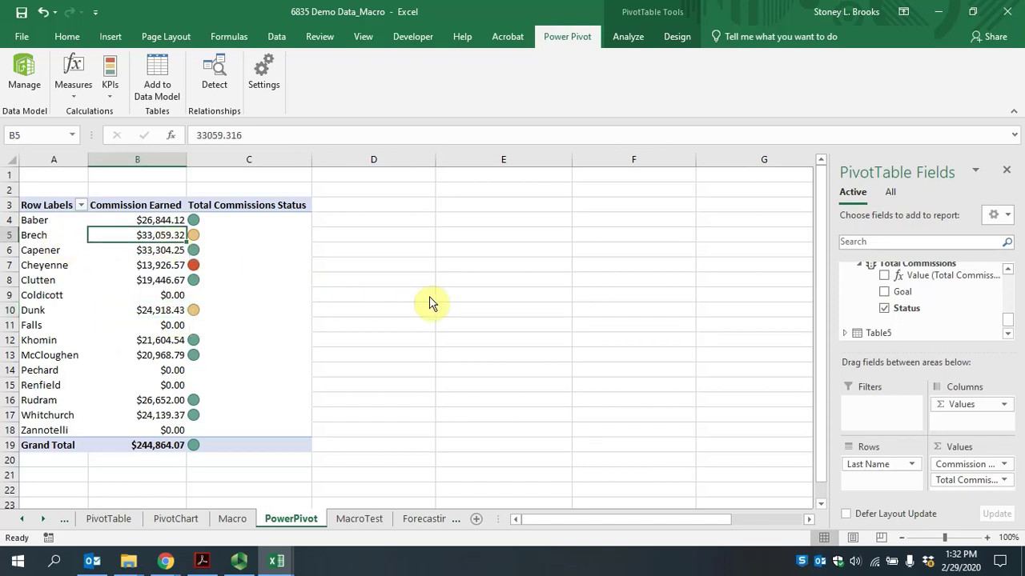
Examine the status of the salespeople with $0.00 commission, and compare the commission and status of the salesperson in row 5.
{"action": "left_click", "coordinate": [166, 296]}
{"action": "left_click", "coordinate": [176, 325]}
{"action": "left_click", "coordinate": [172, 385]}
{"action": "left_click", "coordinate": [172, 430]}
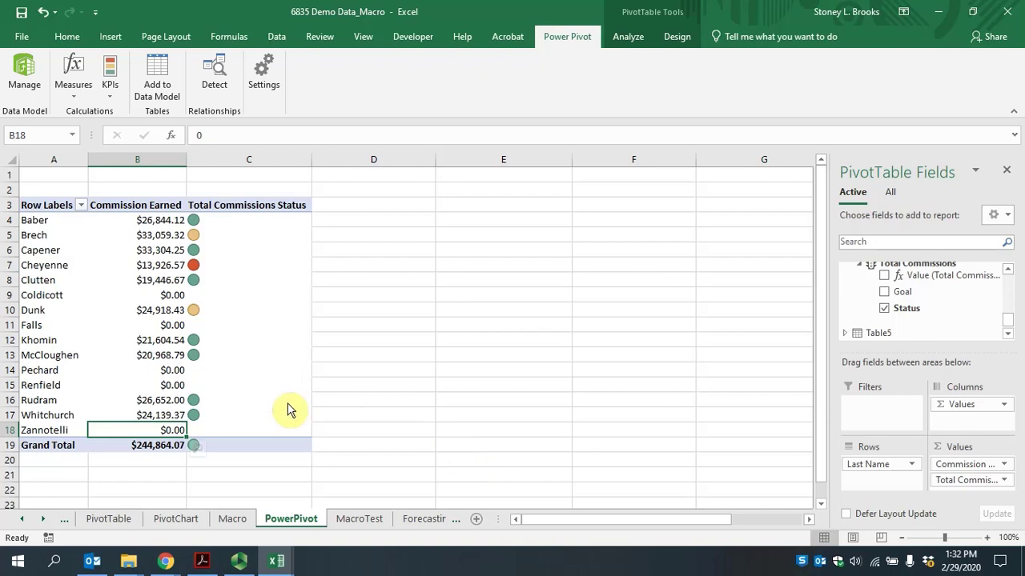
{"action": "mouse_move", "coordinate": [247, 403]}
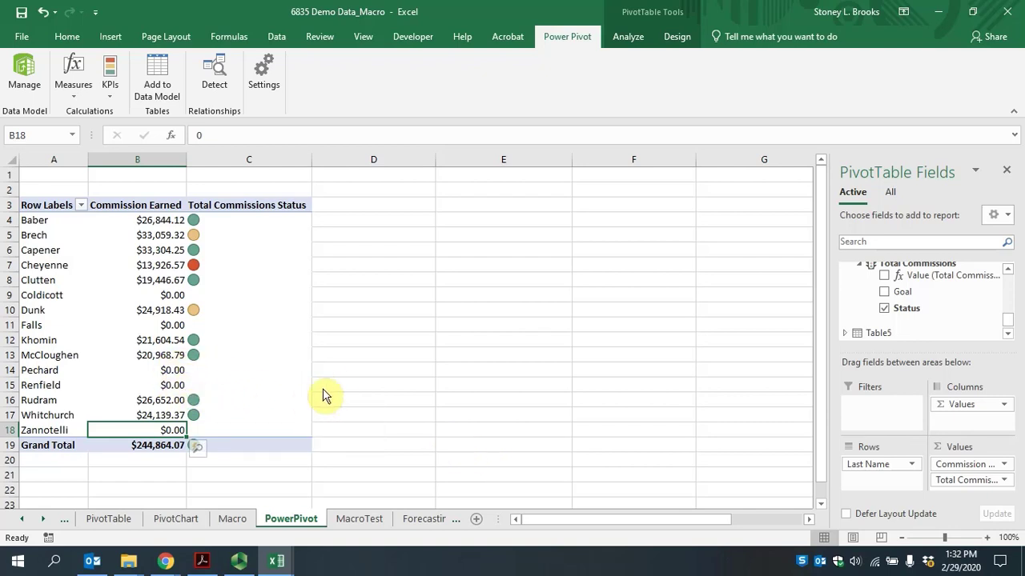
{"action": "left_click", "coordinate": [362, 376]}
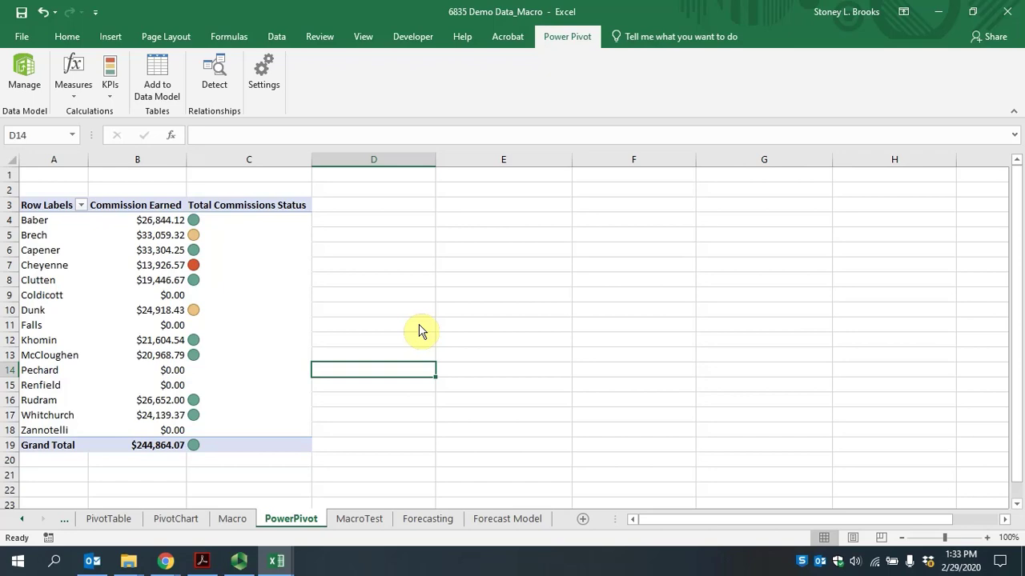
{"action": "left_click", "coordinate": [137, 234]}
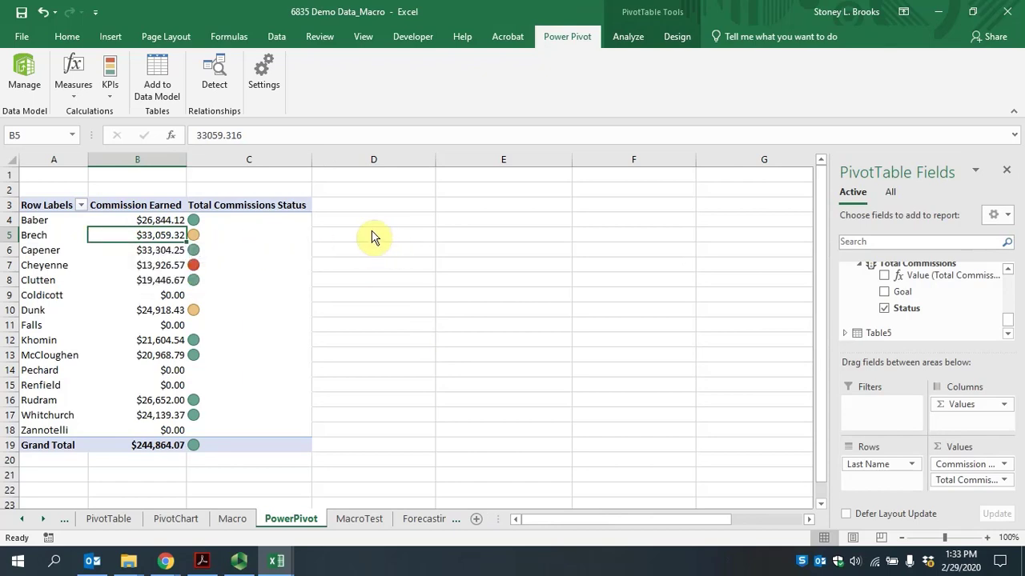
{"action": "left_click", "coordinate": [213, 236]}
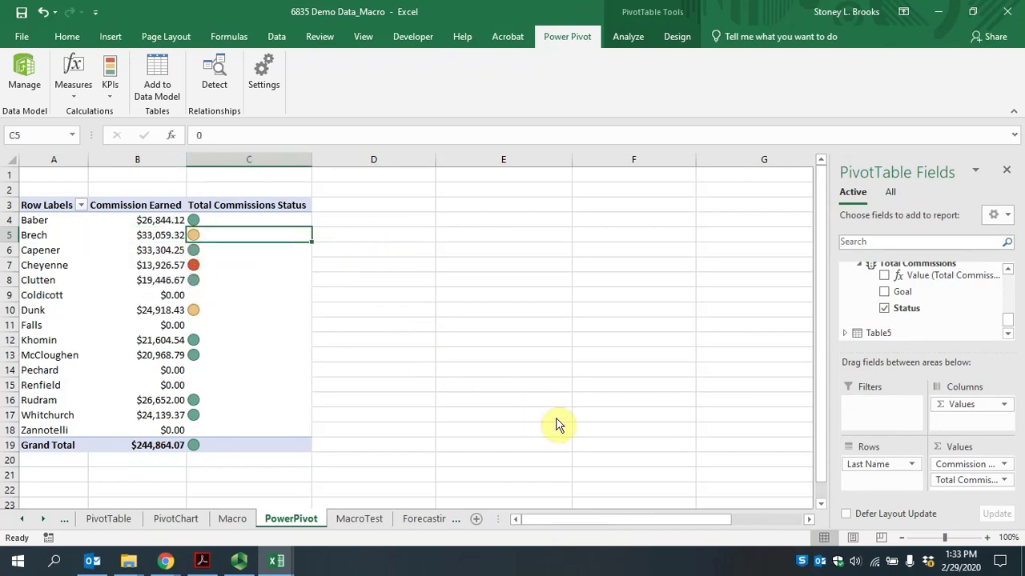
{"action": "left_click", "coordinate": [398, 250]}
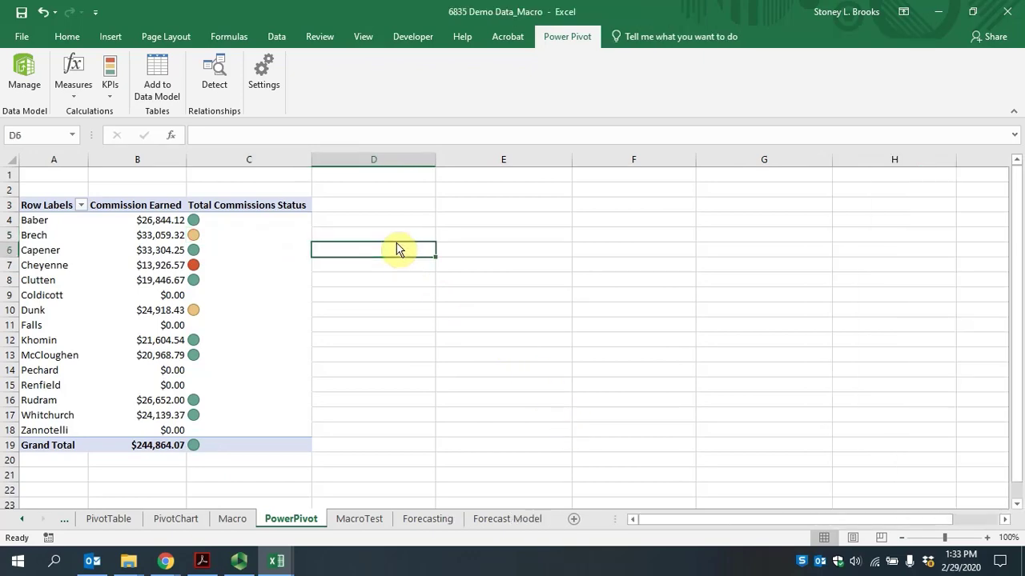